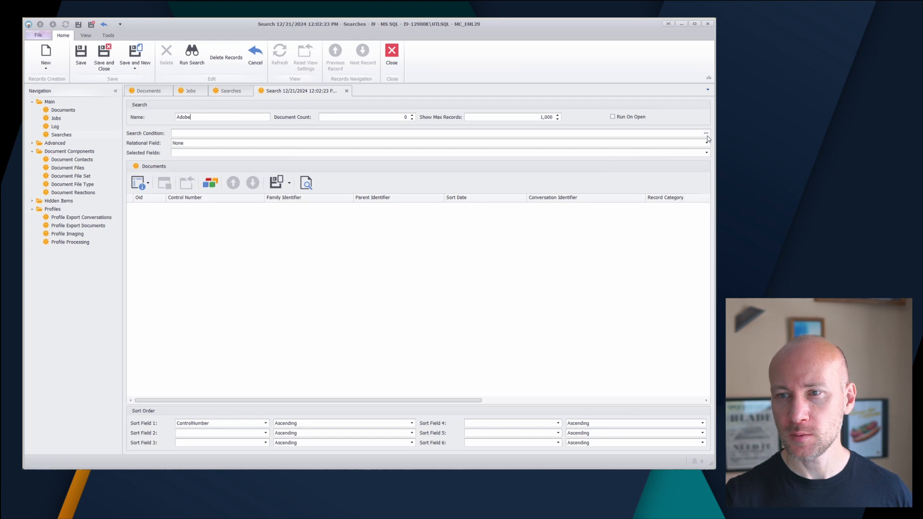
Set the search condition to File Name contains "adobe" and run the search.
left_click(439, 310)
left_click(445, 326)
left_click(452, 322)
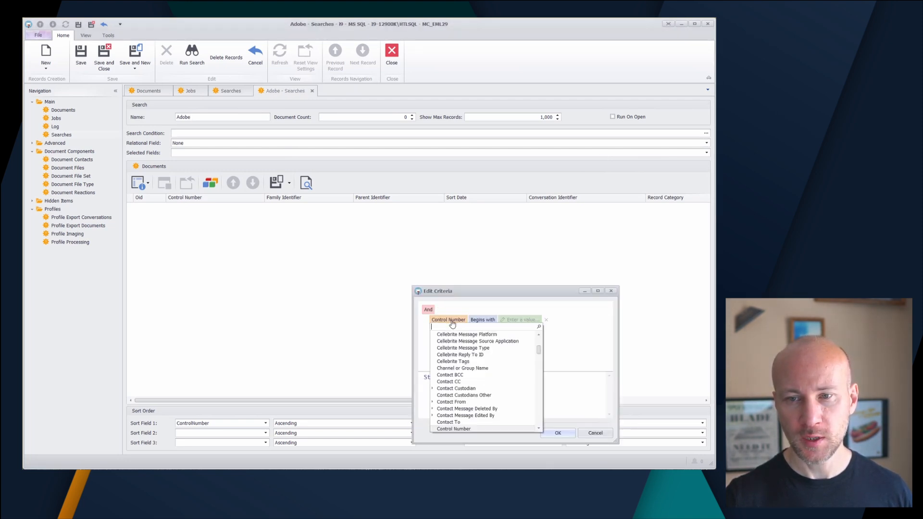
type("file")
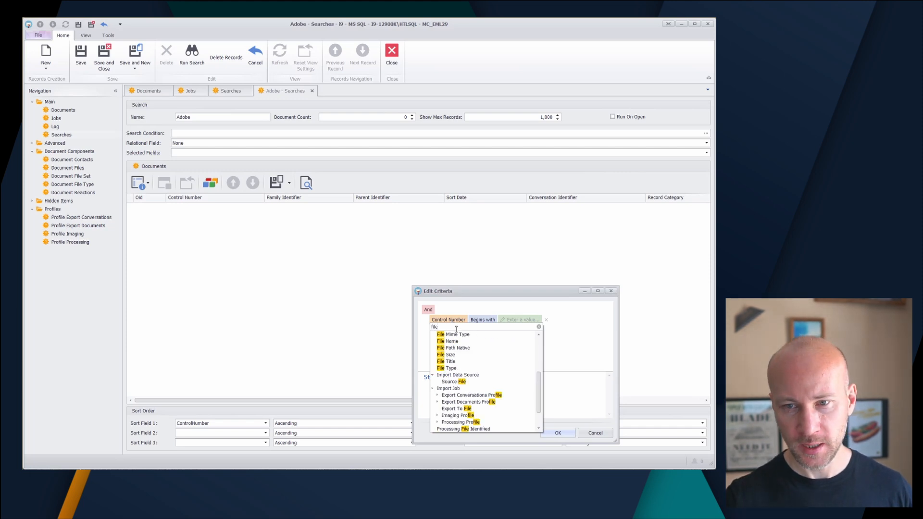
left_click(450, 341)
left_click(476, 321)
type("con")
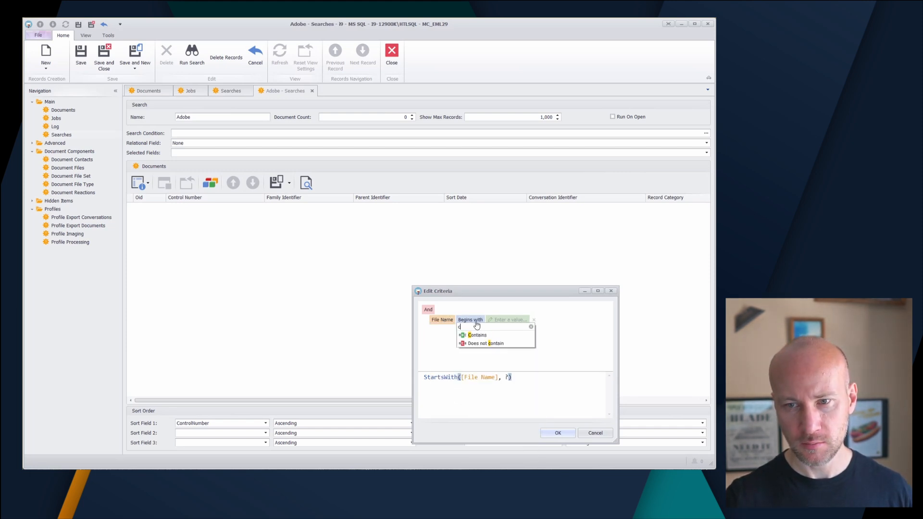
left_click(476, 335)
left_click(500, 324)
type("adobe")
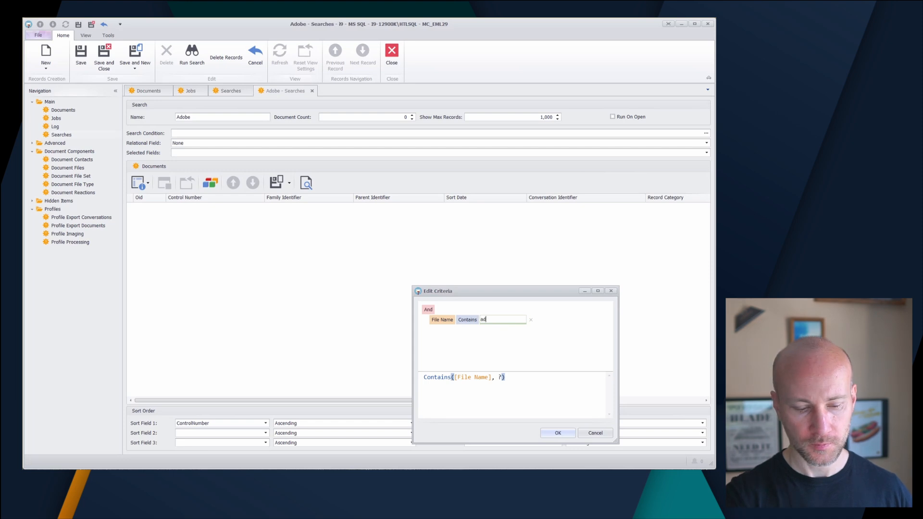
left_click(559, 433)
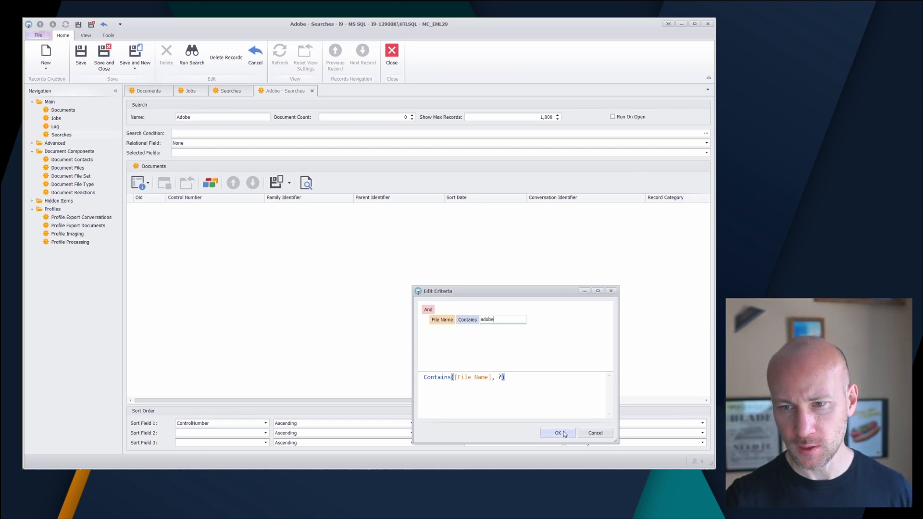
left_click(192, 56)
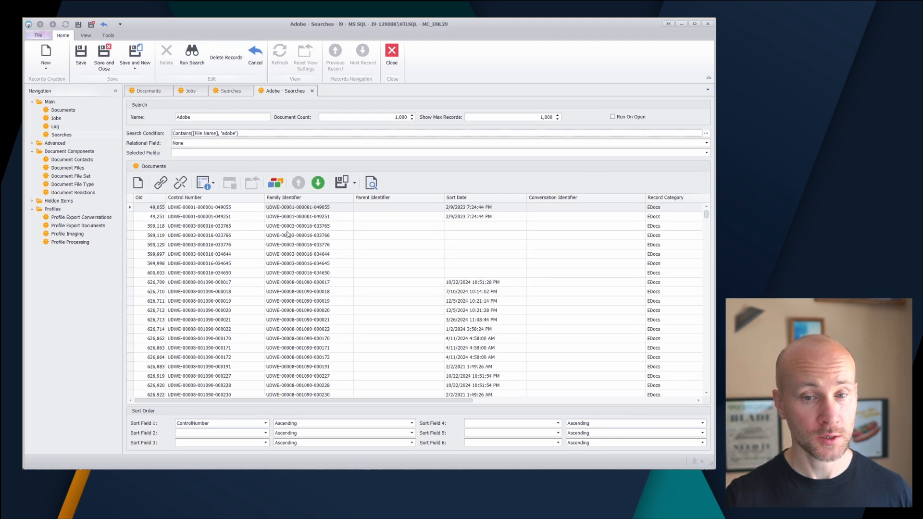
Add the File Name column before Sort Date in the search results and widen it to fit the names.
left_click_drag(390, 402, 256, 377)
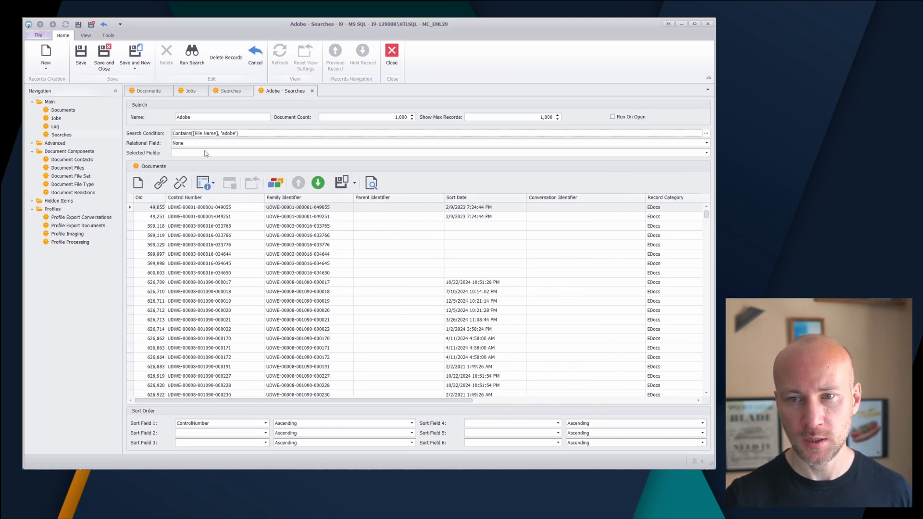
right_click(426, 198)
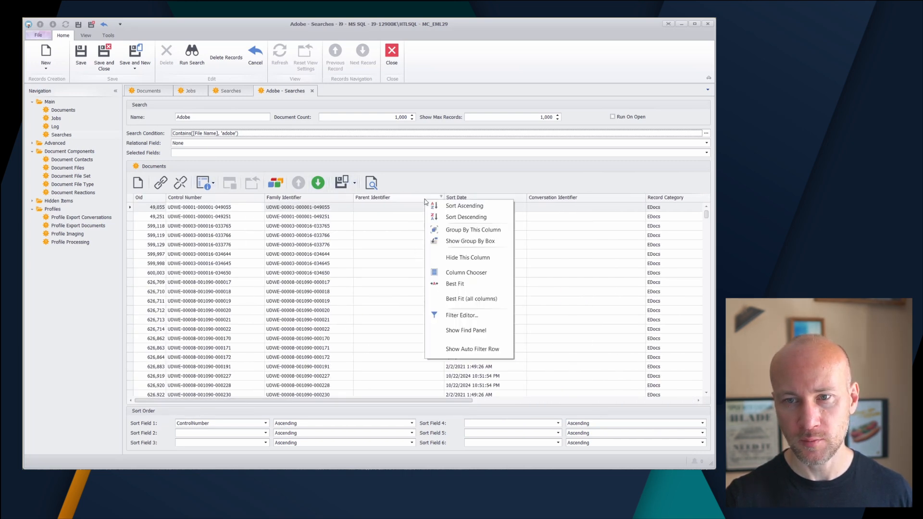
left_click(469, 273)
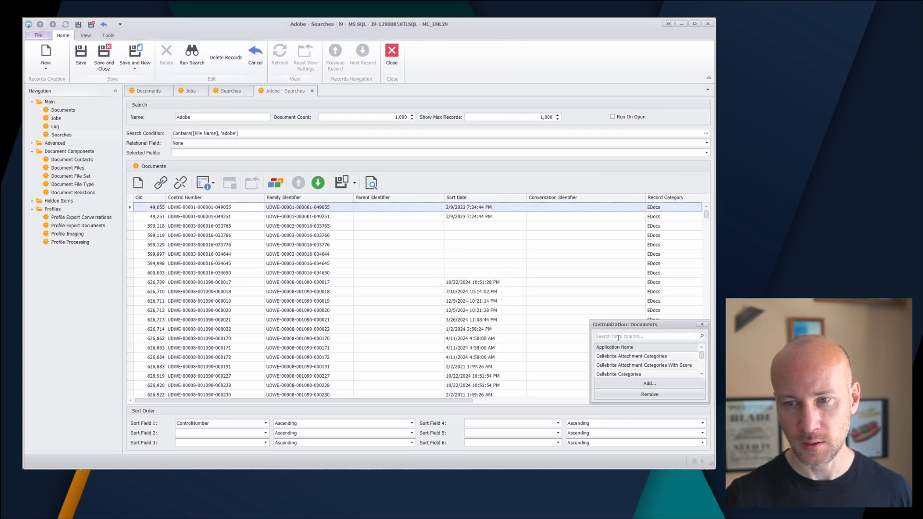
left_click(618, 338)
type("name")
left_click_drag(610, 357, 446, 207)
left_click(702, 324)
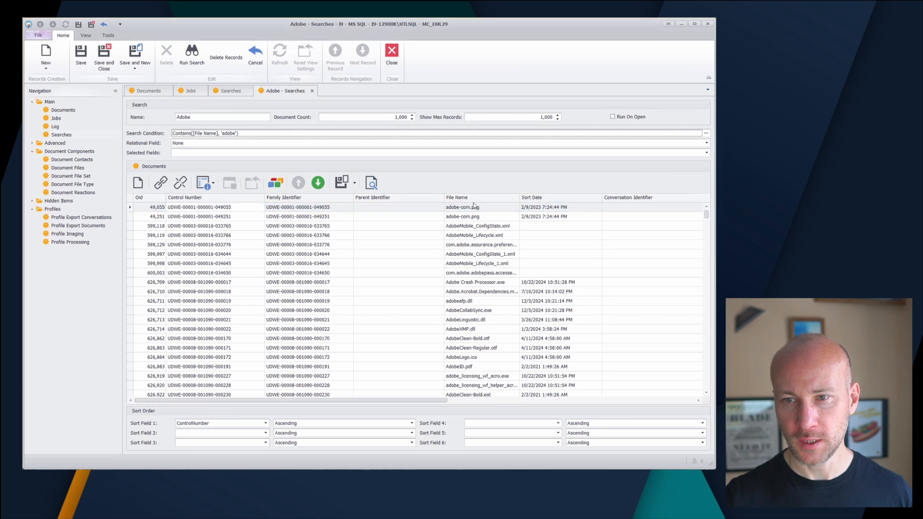
left_click_drag(520, 201, 572, 201)
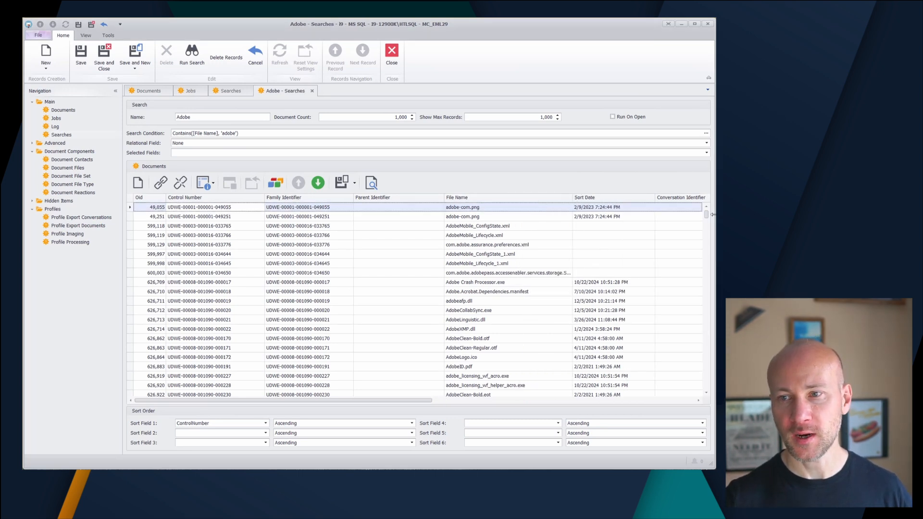
mouse_move(707, 218)
left_mouse_down()
mouse_move(708, 377)
mouse_move(709, 208)
left_mouse_up()
left_click(706, 134)
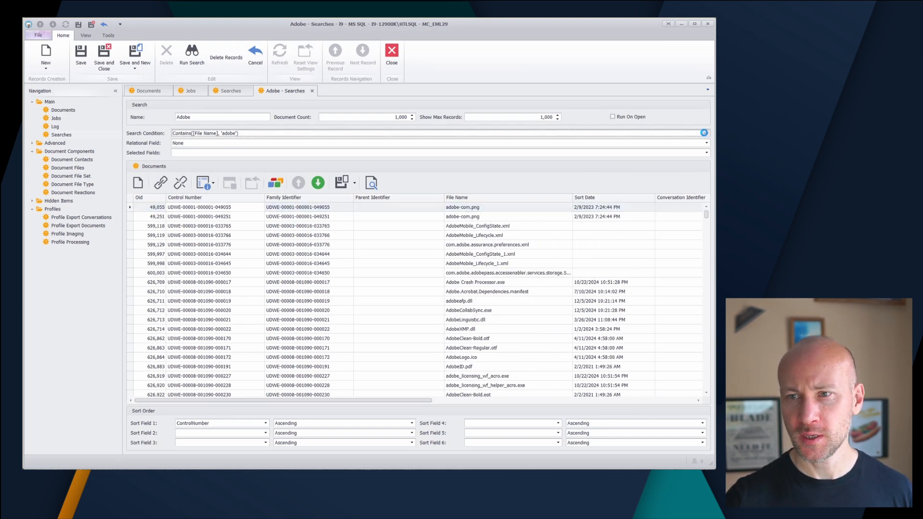
left_click_drag(485, 297, 385, 240)
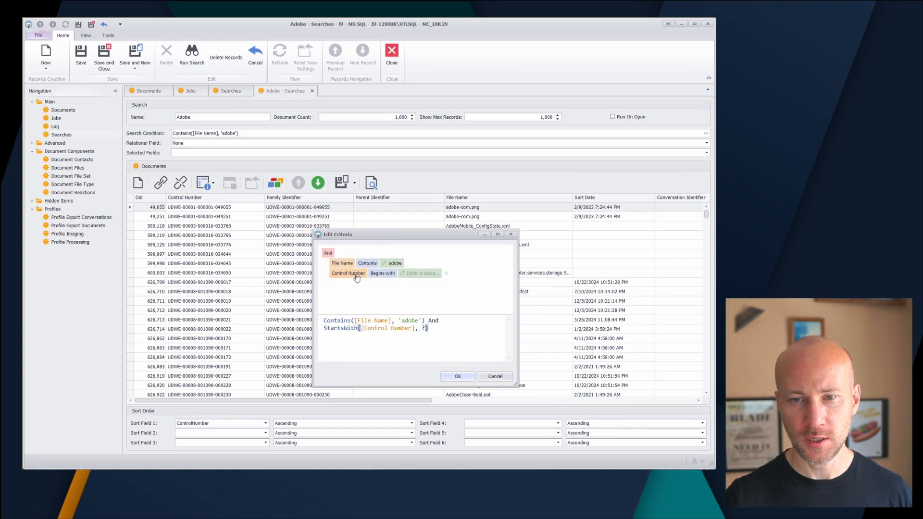
left_click(356, 275)
left_click(413, 273)
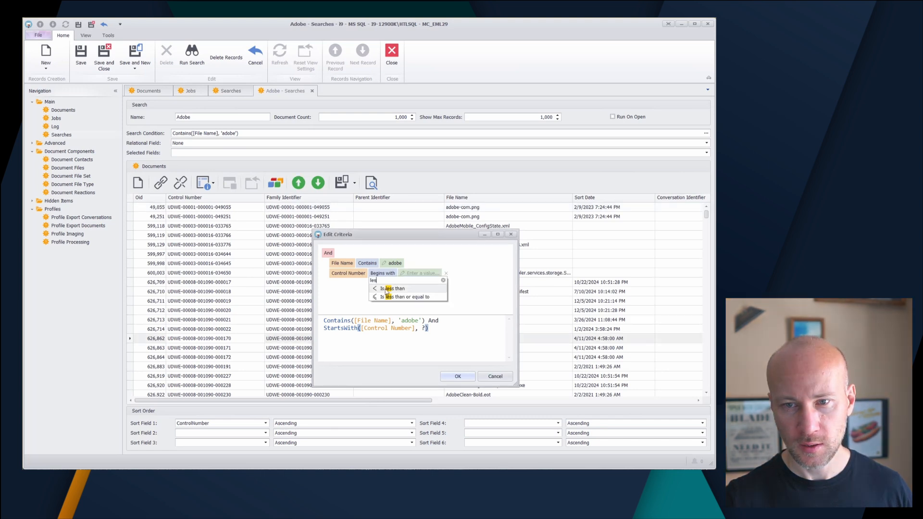
left_click(387, 290)
left_click(408, 274)
key("ctrl+v")
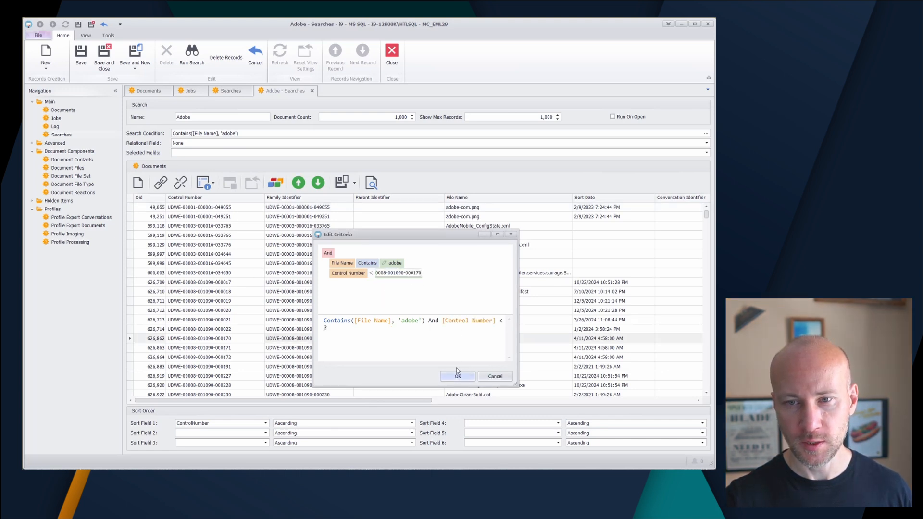
left_click(447, 301)
left_click(458, 376)
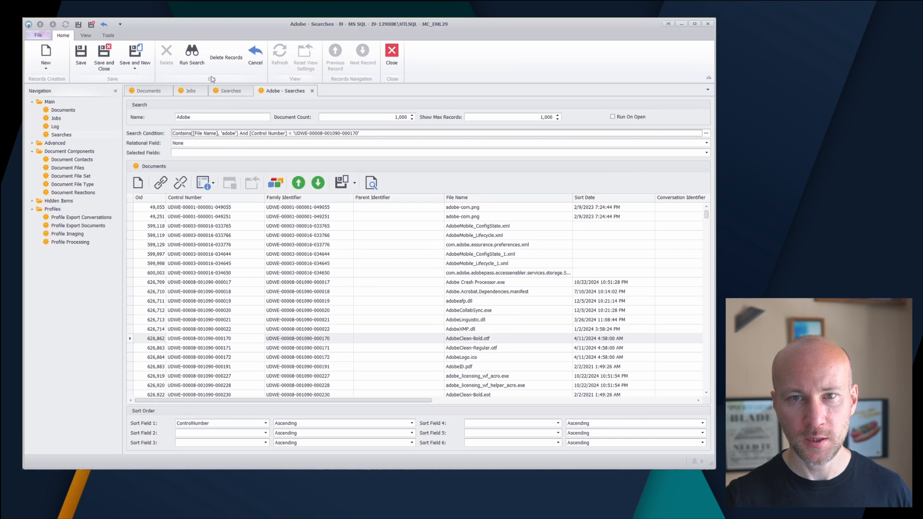
left_click(197, 62)
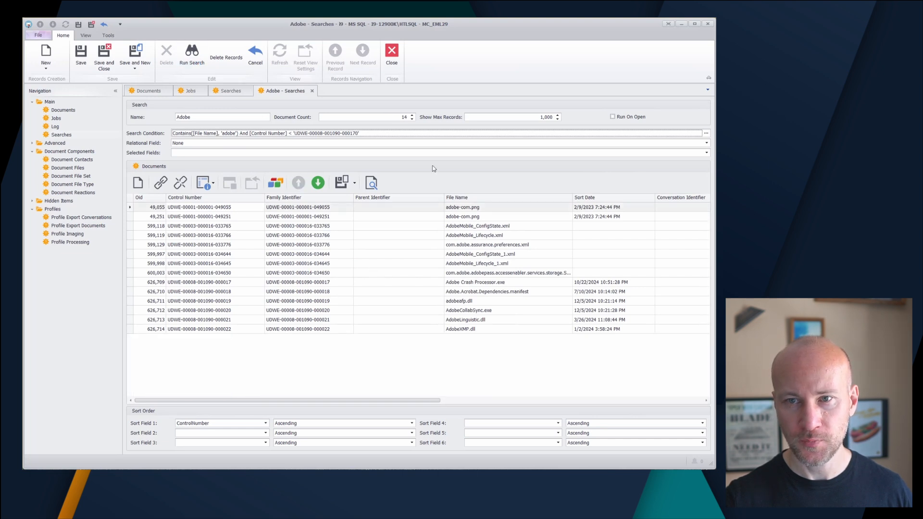
Save the Adobe search and show the list of saved searches.
left_click(316, 265)
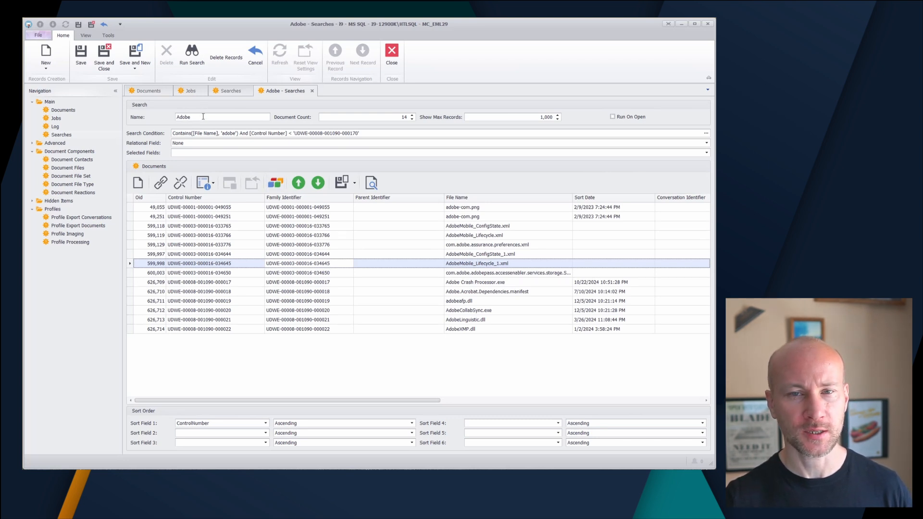
left_click(80, 56)
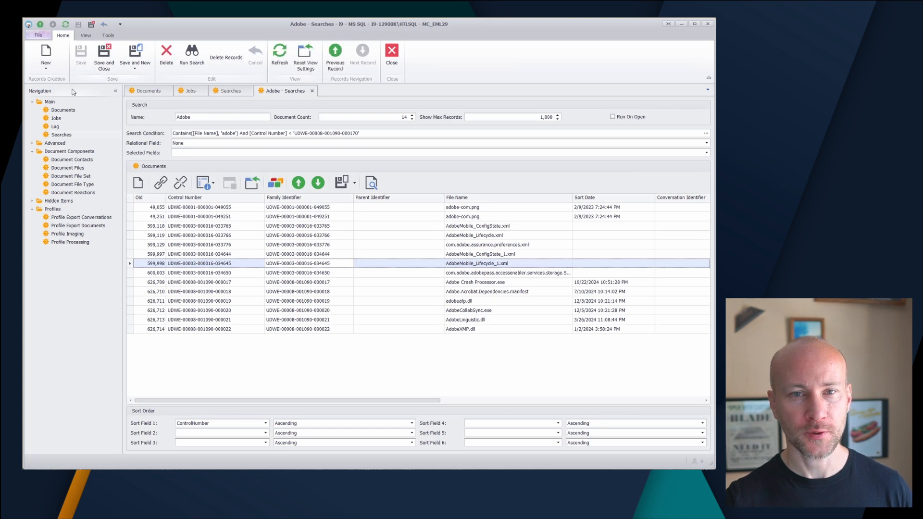
left_click(229, 92)
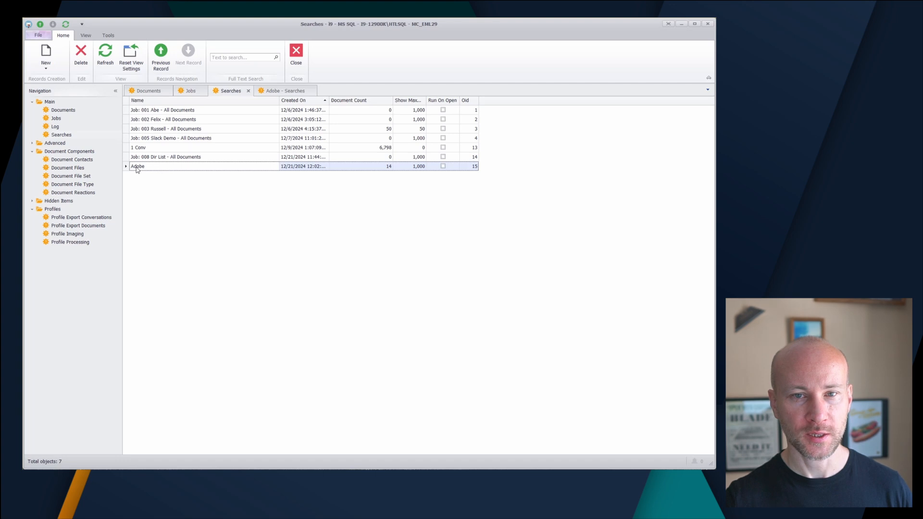
Limit the Adobe search to a maximum of 10 shown records and rerun it.
left_click(269, 91)
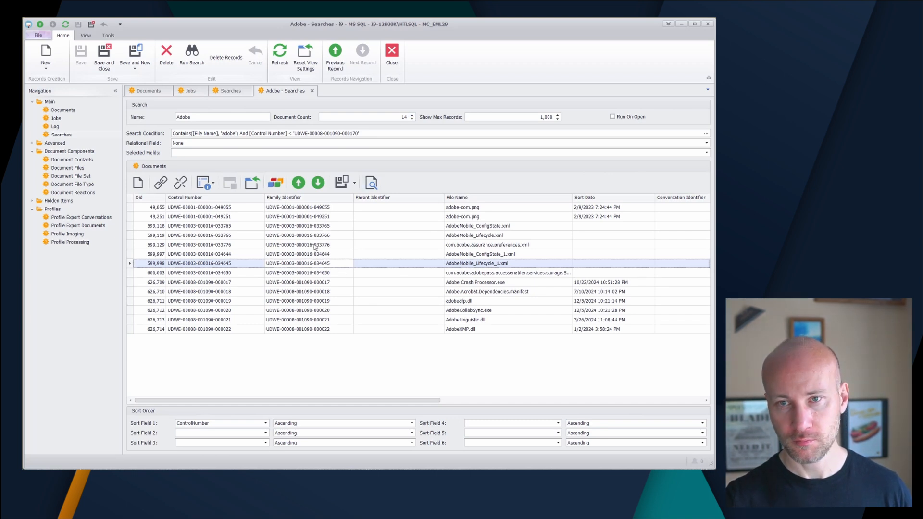
left_click(514, 118)
left_click(545, 120)
key("BackSpace")
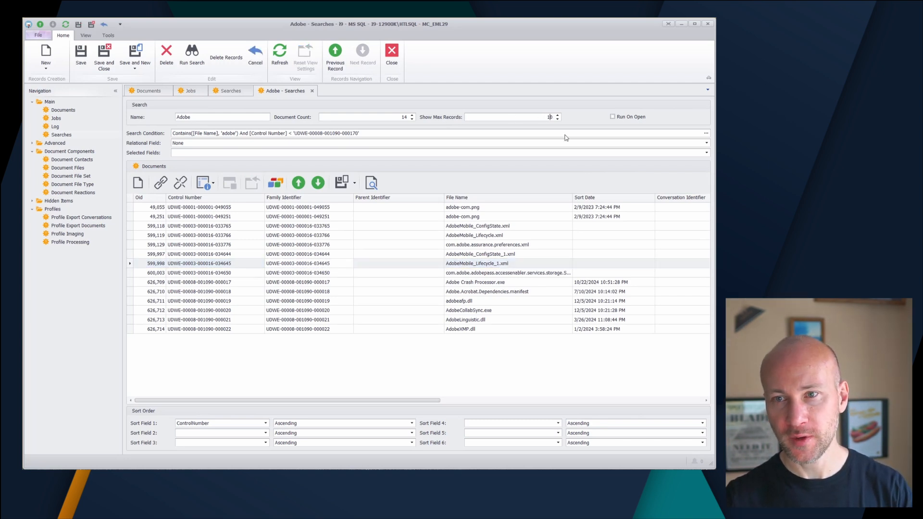
left_click(192, 63)
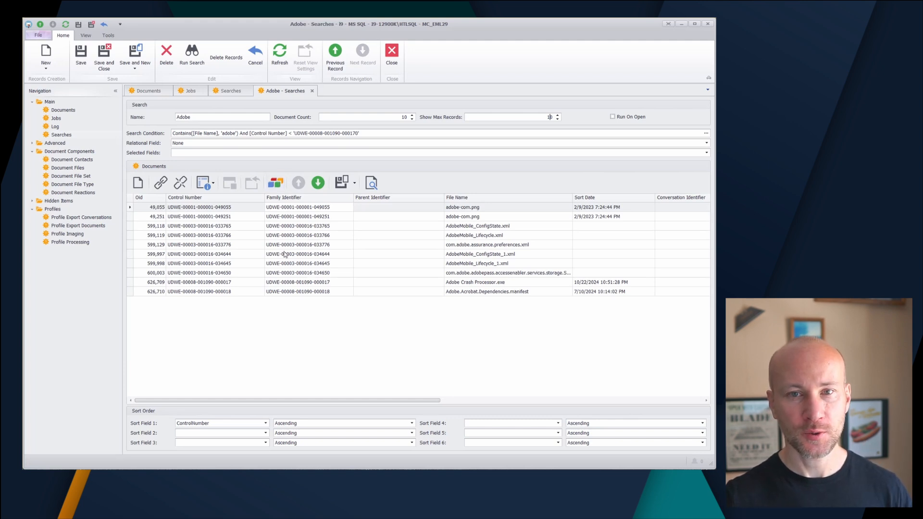
Browse through the full Documents list filtered to the Dir List job.
left_click(146, 91)
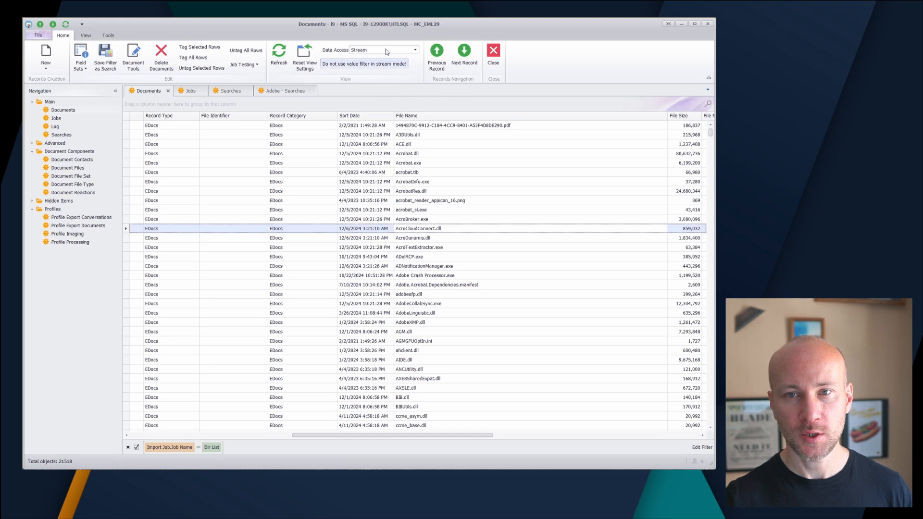
left_click_drag(711, 131, 710, 254)
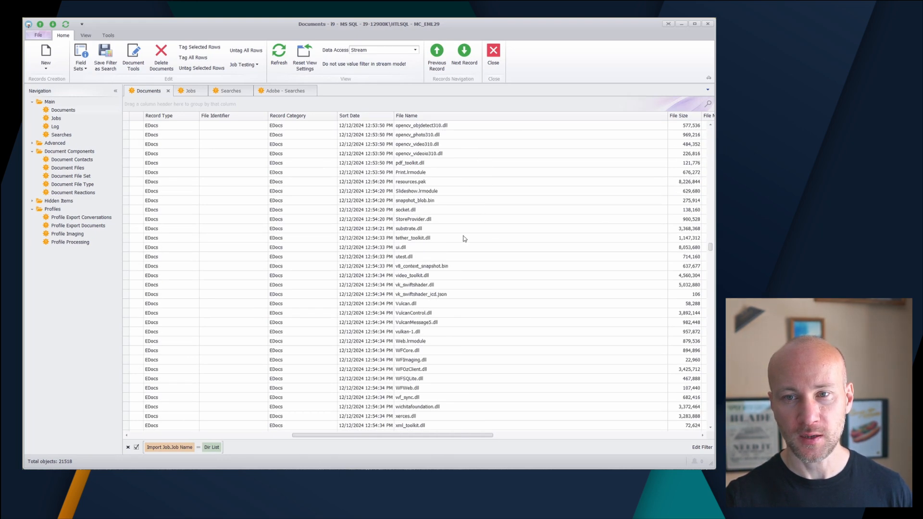
Rerun the Adobe search with the maximum shown records set to 10,000, and close it with the changes saved.
left_click(276, 91)
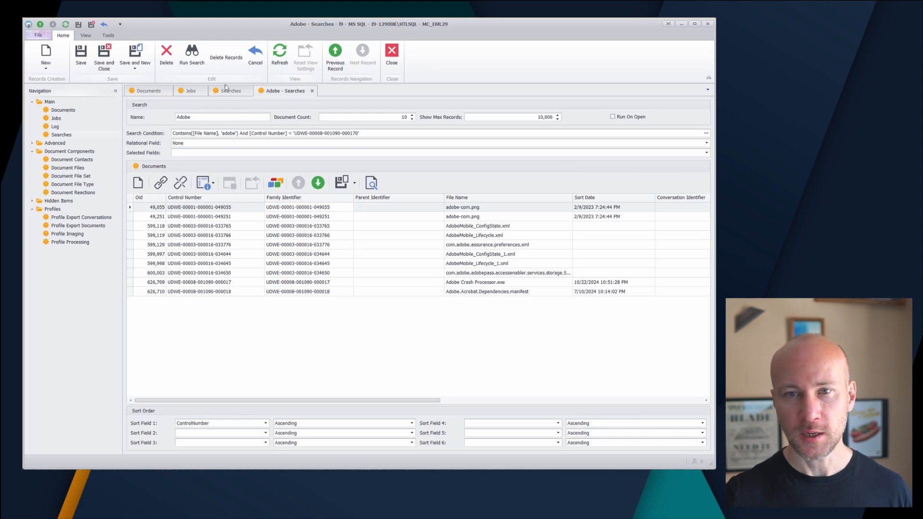
left_click(188, 64)
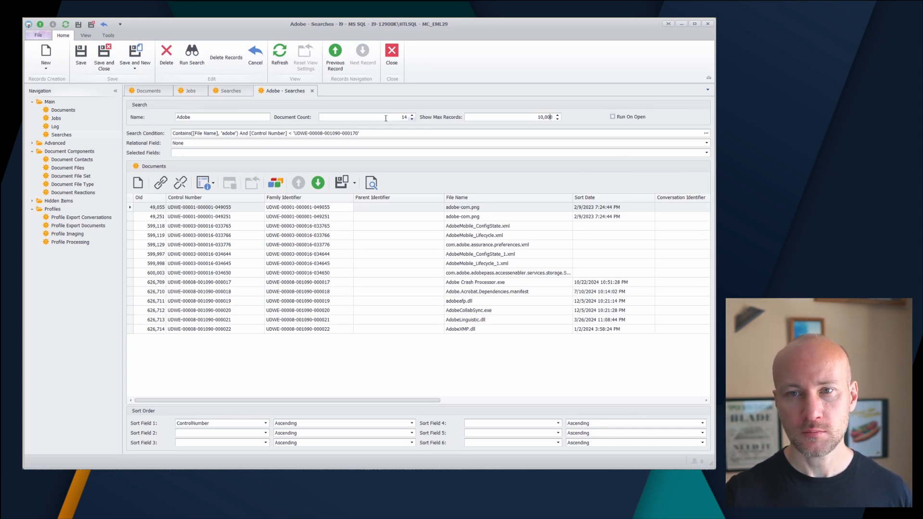
left_click(312, 91)
left_click(345, 265)
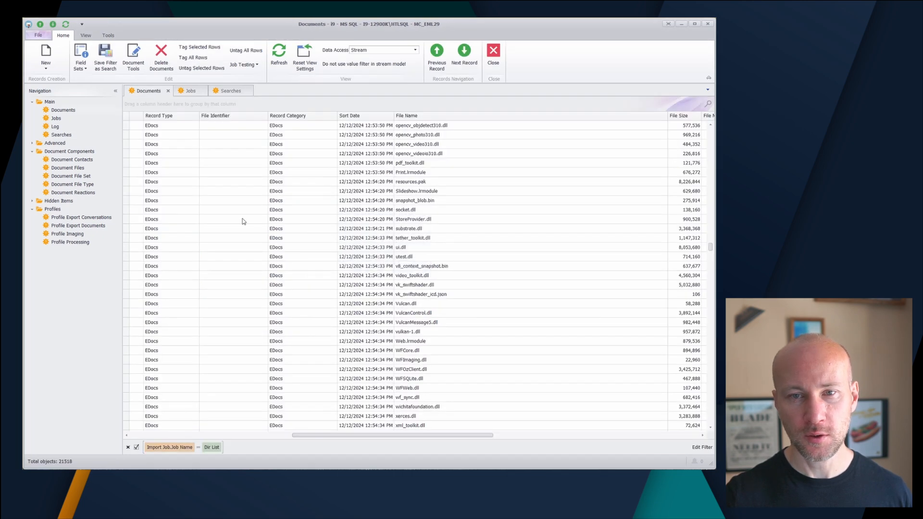
Enable Run On Open for the saved Adobe search and close it with the changes saved.
left_click(229, 91)
double_click(191, 165)
left_click(614, 117)
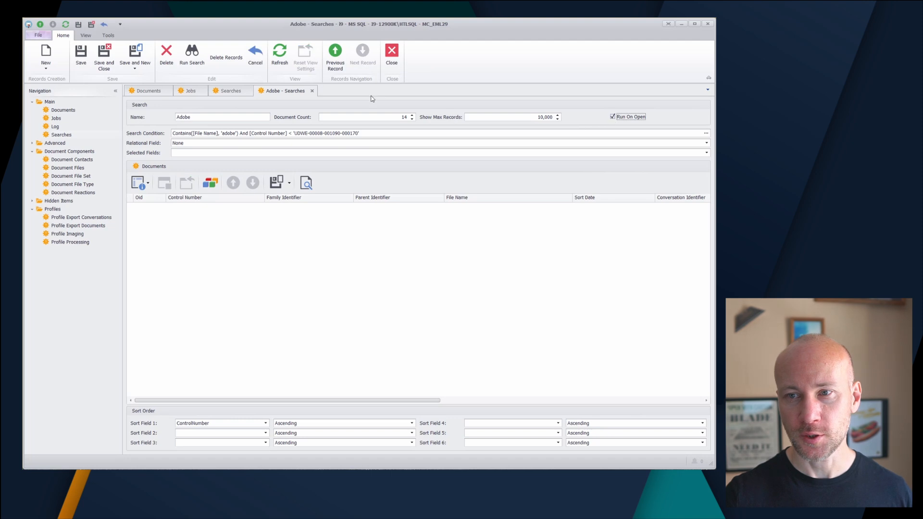
left_click(312, 91)
left_click(330, 265)
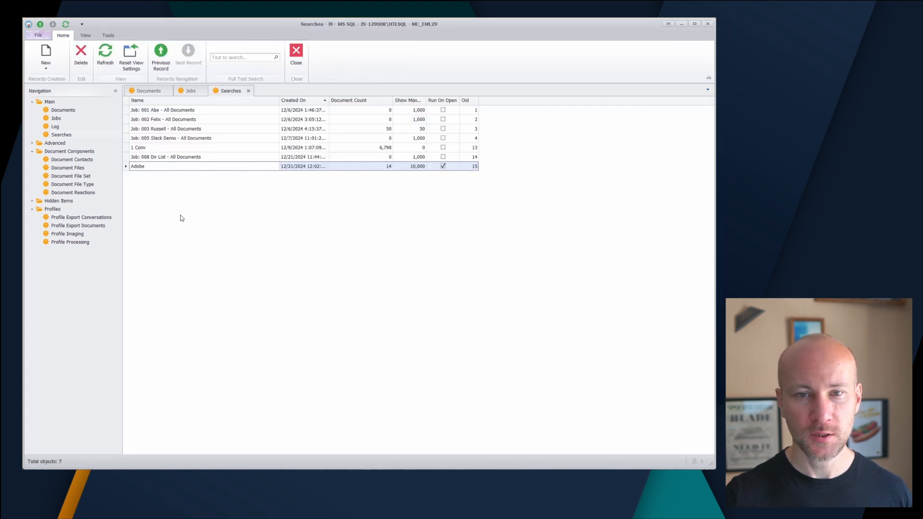
Reopen the Adobe search, set its relational field to Family identifier, and rerun it.
double_click(158, 165)
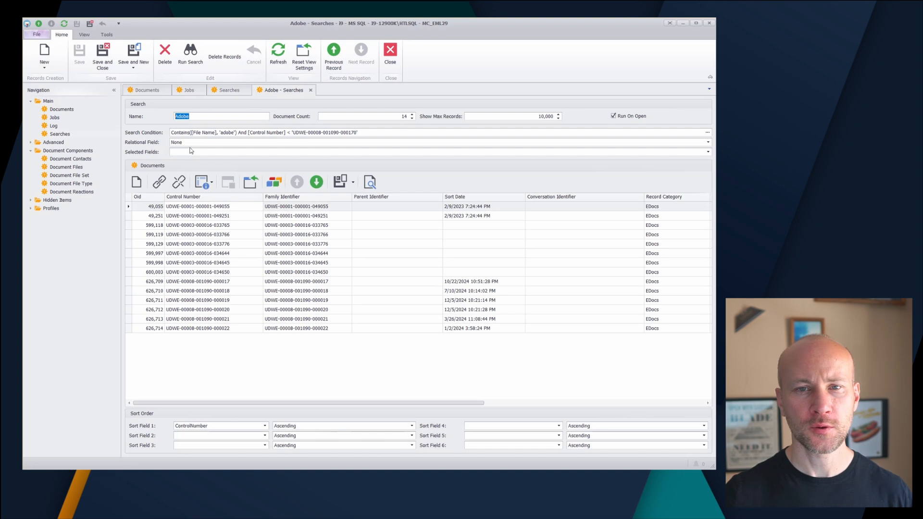
left_click(213, 143)
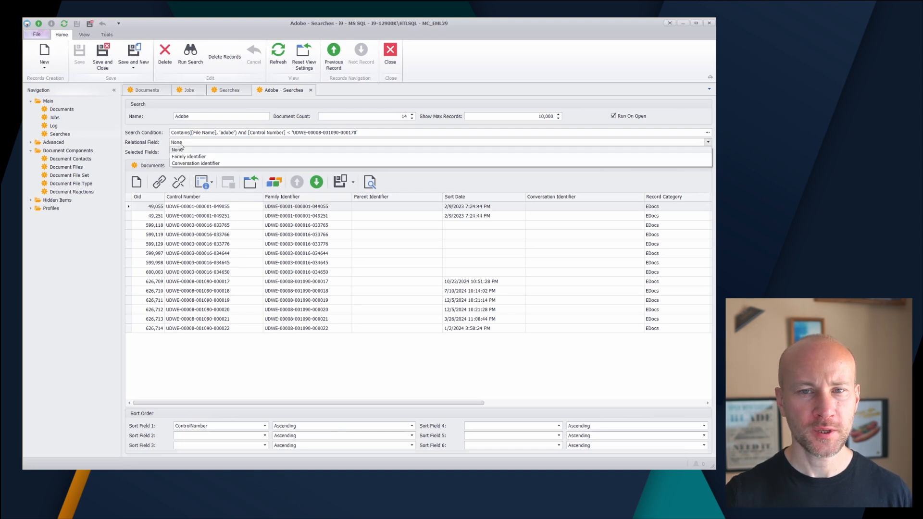
left_click(213, 157)
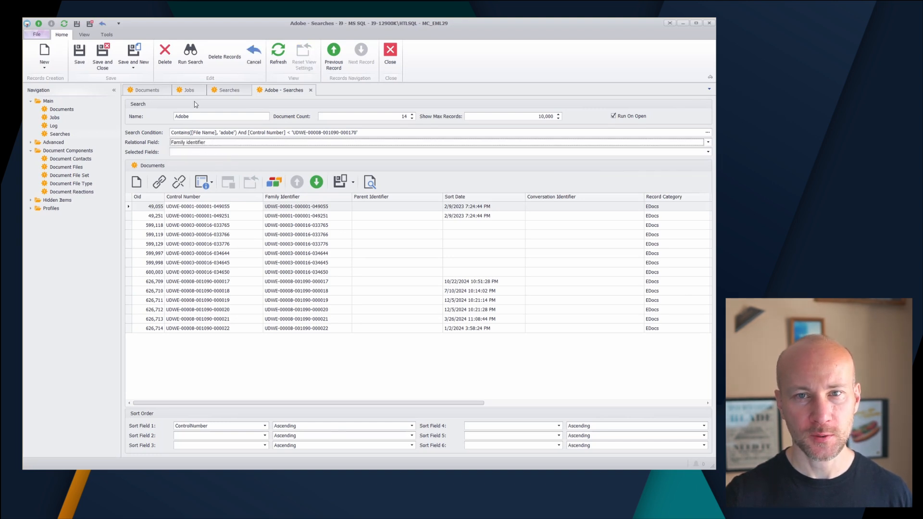
left_click(198, 64)
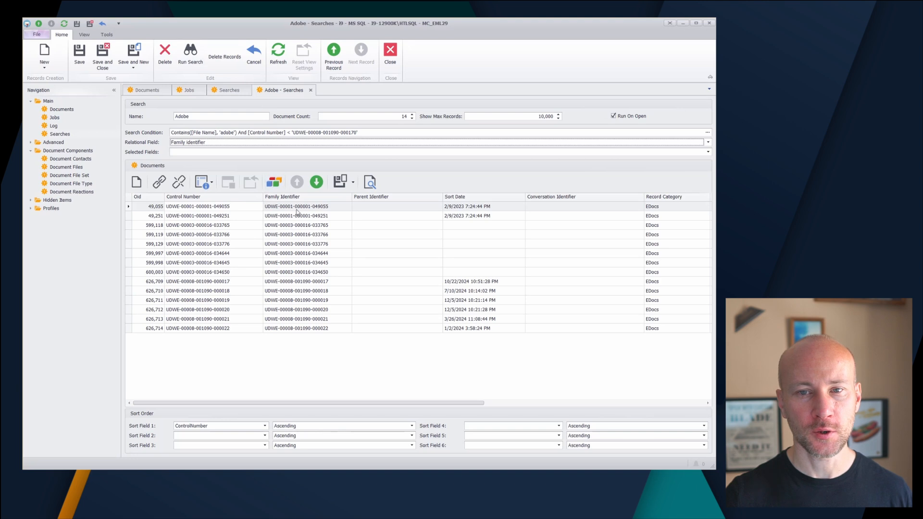
left_click(296, 226)
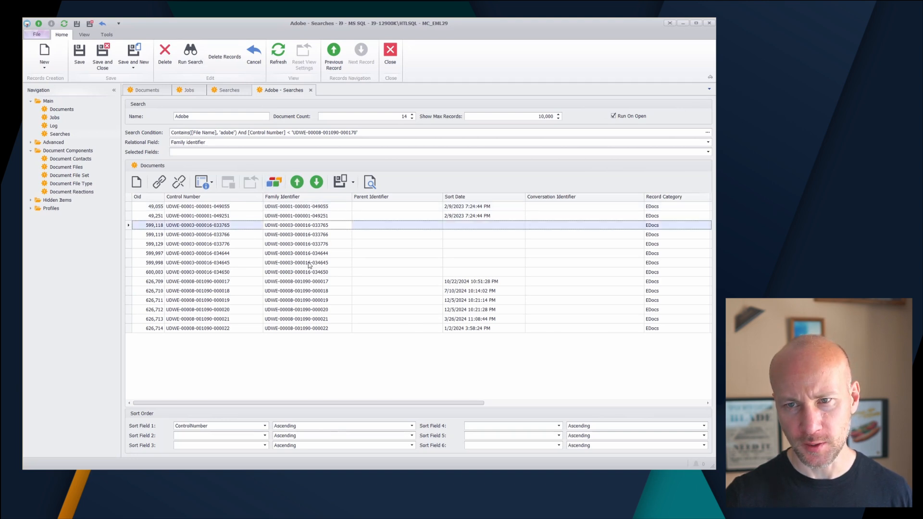
Review the relational field options and the list of selectable fields for the Adobe search without changing either.
left_click(236, 143)
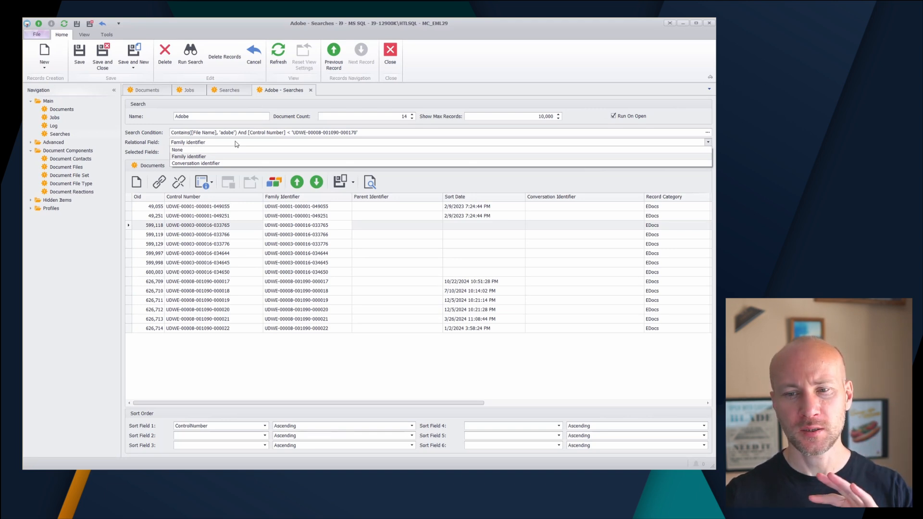
left_click(237, 144)
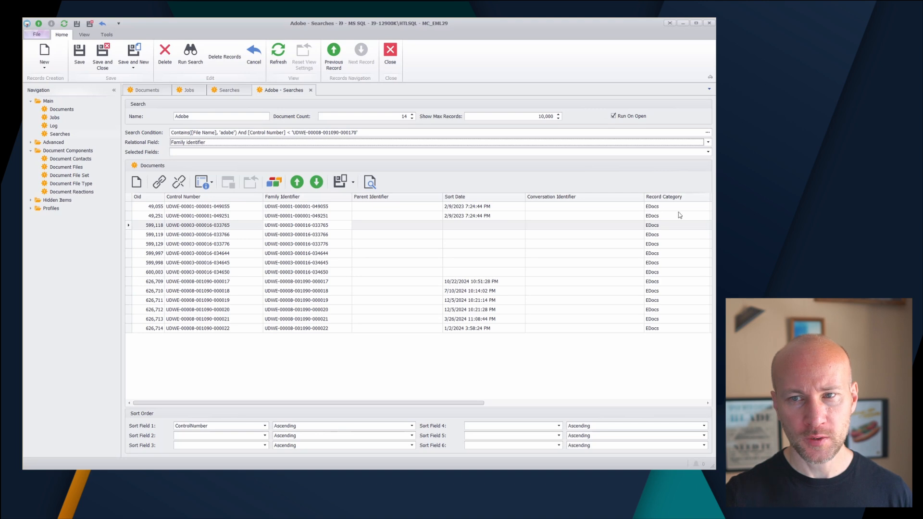
left_click(708, 152)
scroll(709, 173, "down", 4)
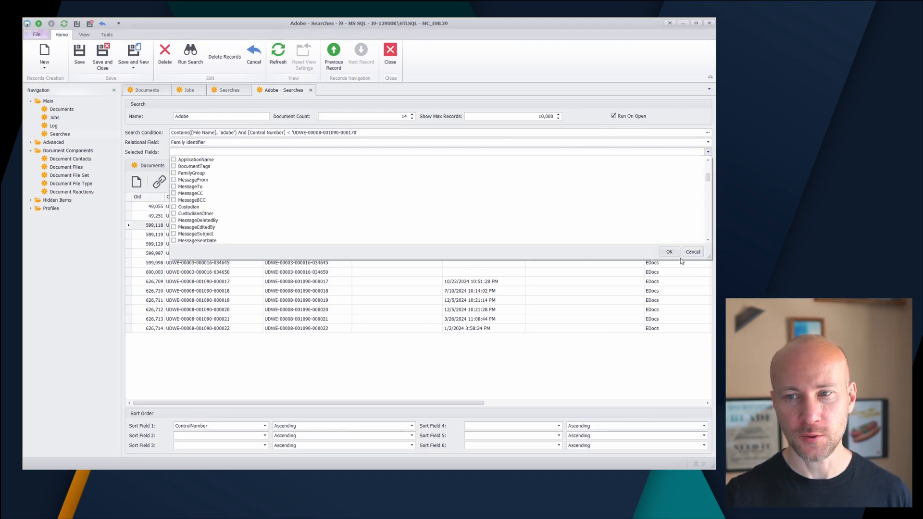
left_click(693, 251)
left_click(270, 254)
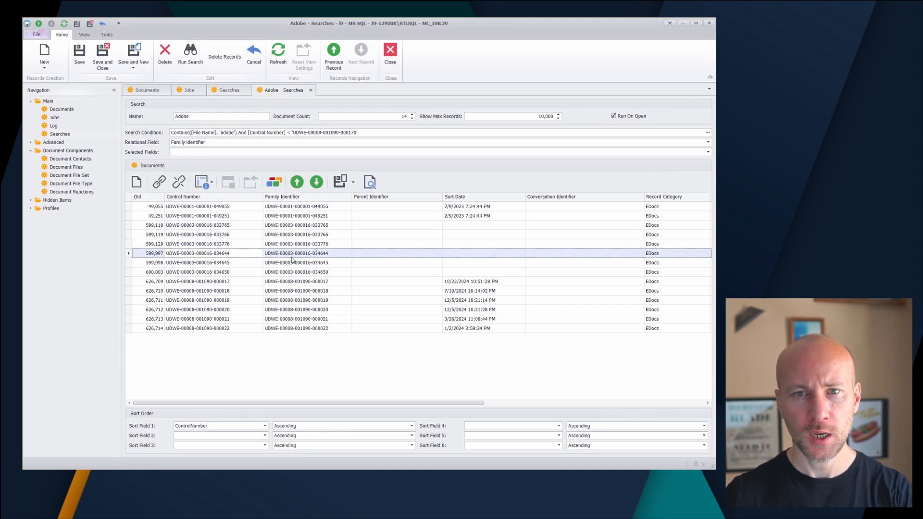
Set the ControlNumber sort to Descending for the Adobe search and rerun it.
left_click(265, 426)
left_click(265, 427)
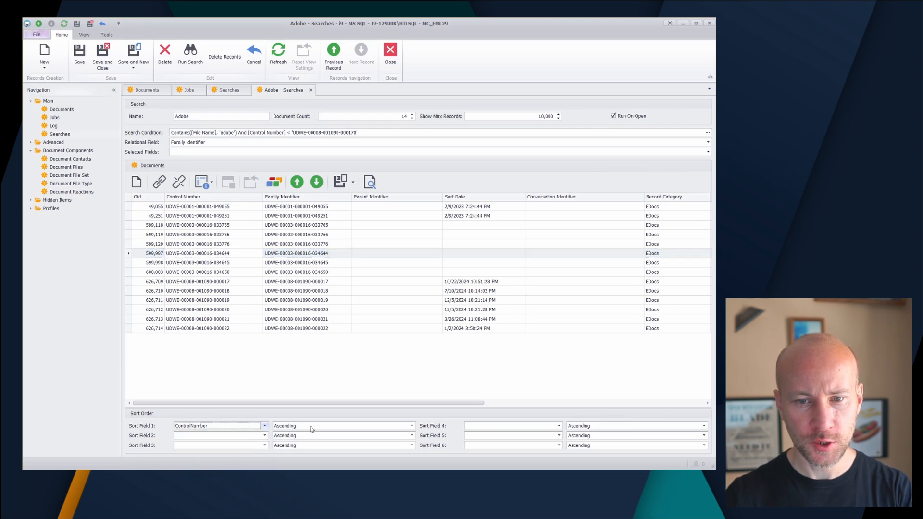
left_click(412, 427)
left_click(395, 440)
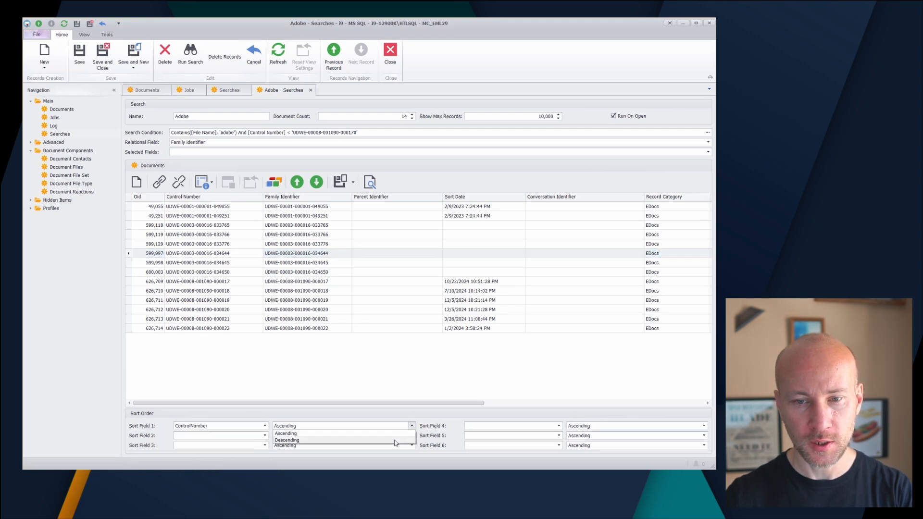
left_click(190, 54)
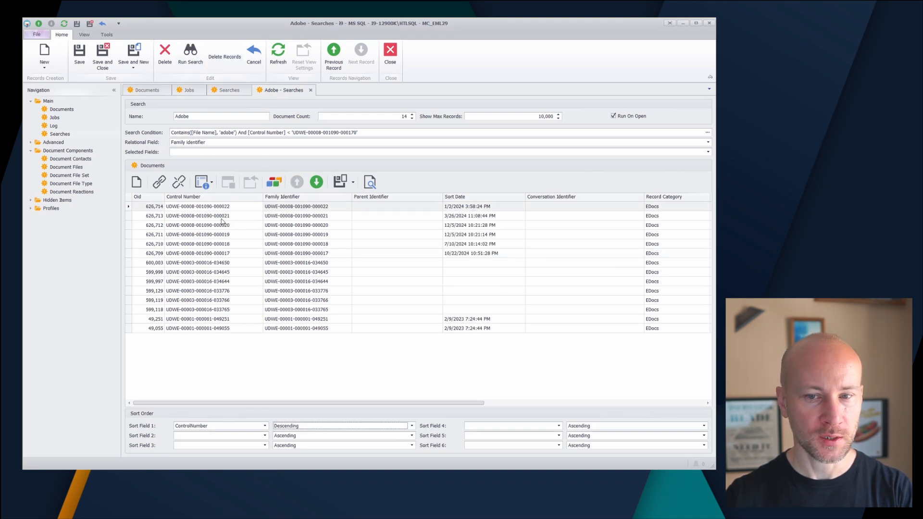
Set the ControlNumber sort back to Ascending, rerun the Adobe search, and close it with the changes saved.
left_click(411, 427)
left_click(398, 432)
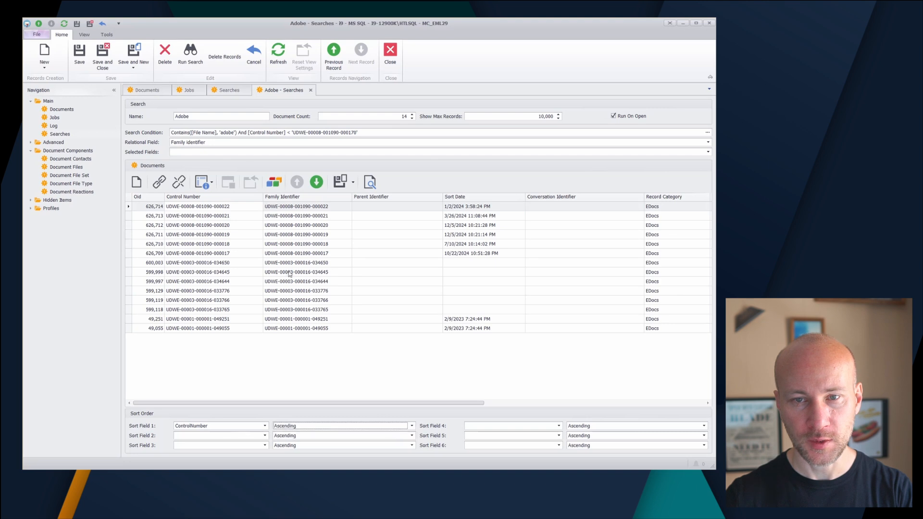
left_click(190, 54)
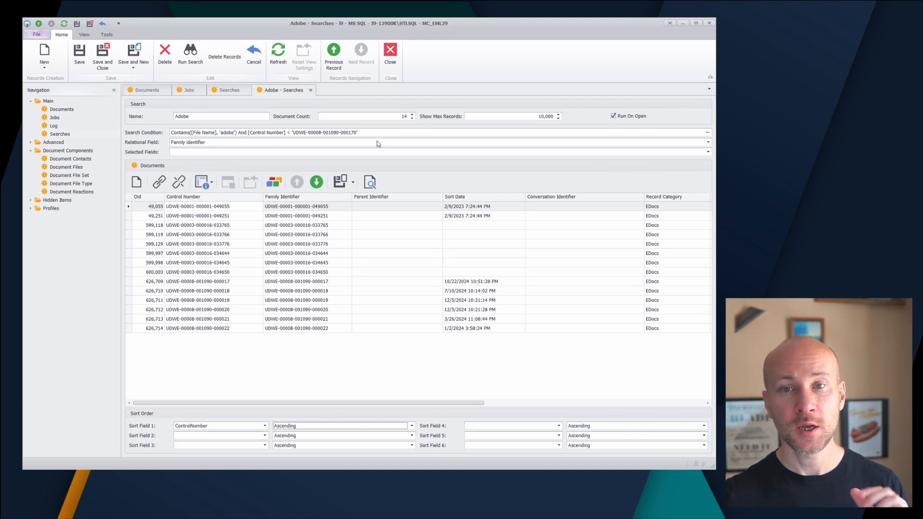
left_click(310, 91)
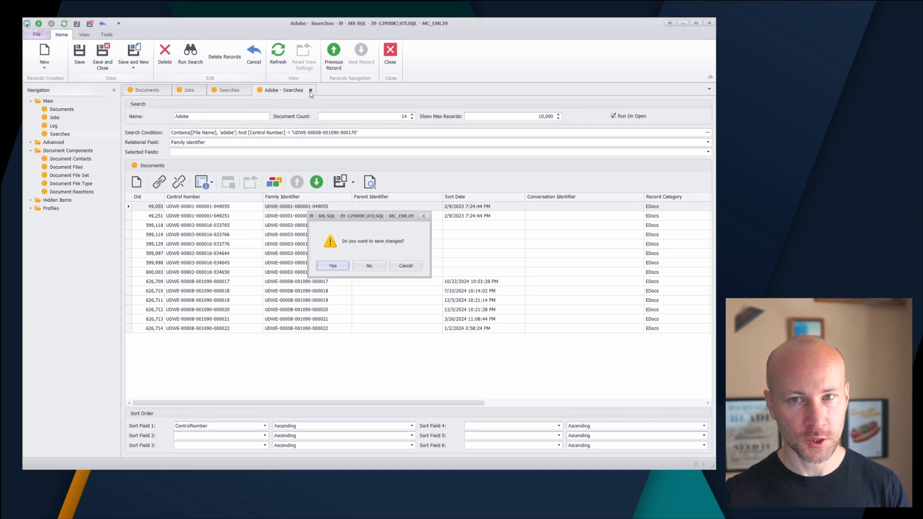
left_click(342, 266)
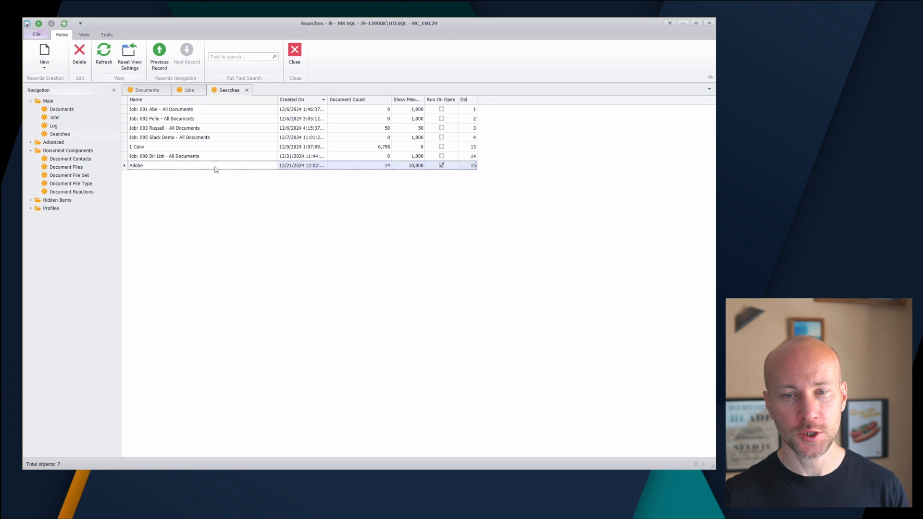
Turn off Run On Open for the Adobe search, save it on closing, and reopen it briefly to check how it opens.
left_click(624, 119)
left_click(310, 90)
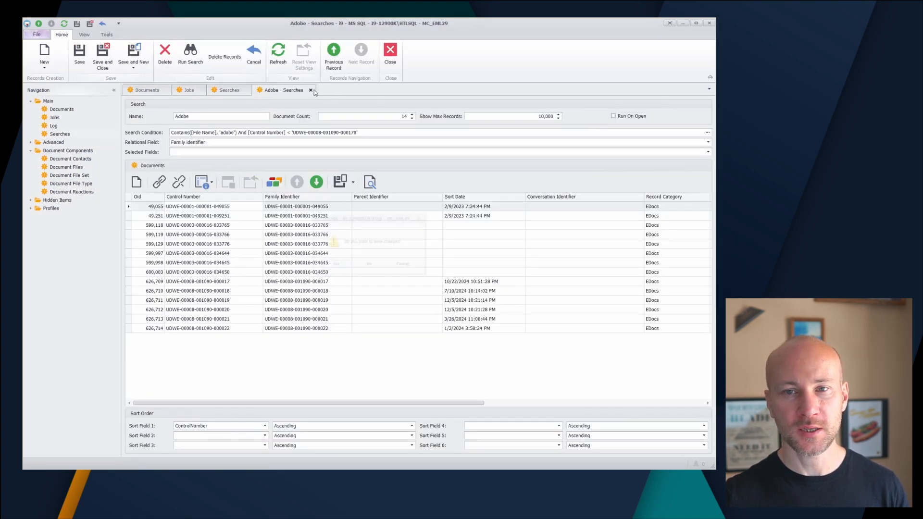
key("Return")
double_click(209, 166)
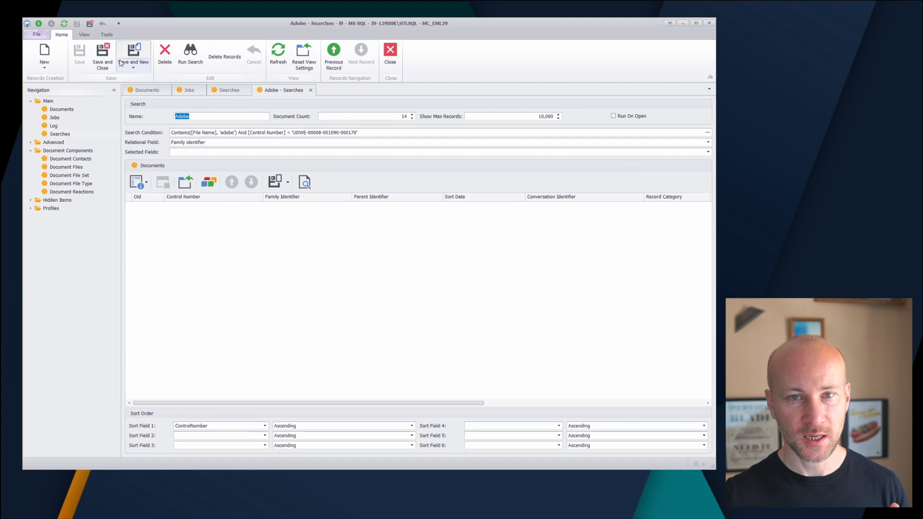
left_click(311, 90)
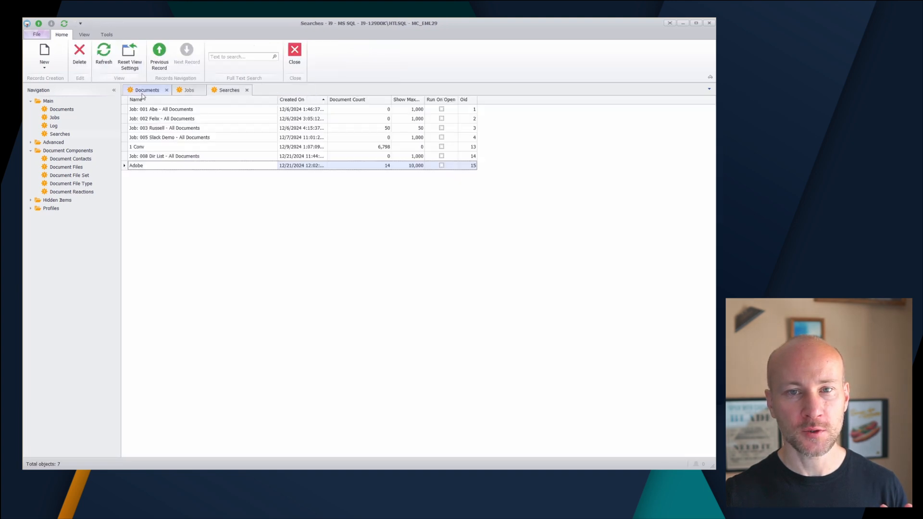
View the Jobs list, then open the Adobe search and the job 002 All Documents search from the Searches list.
left_click(188, 90)
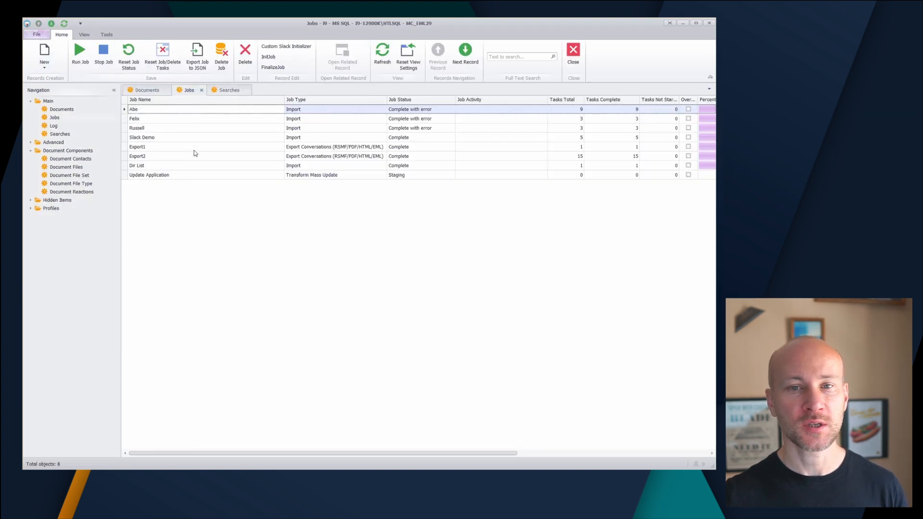
left_click(227, 90)
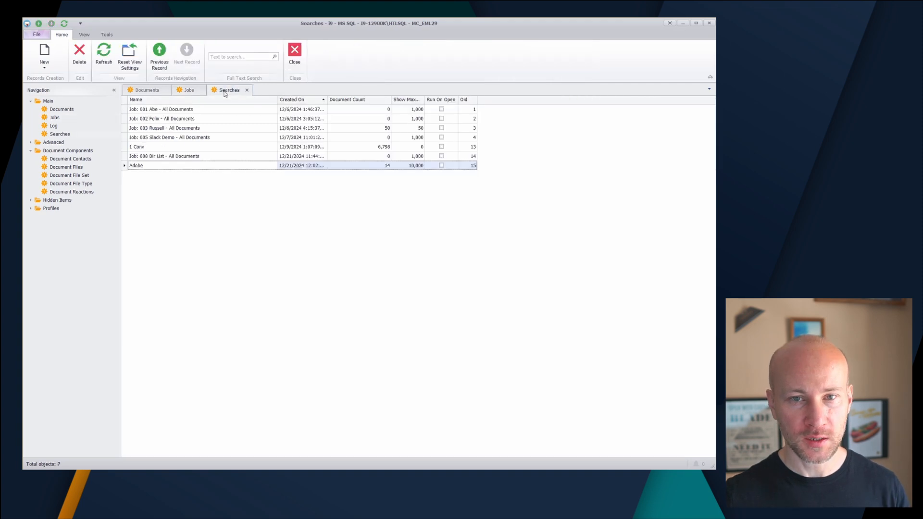
double_click(196, 166)
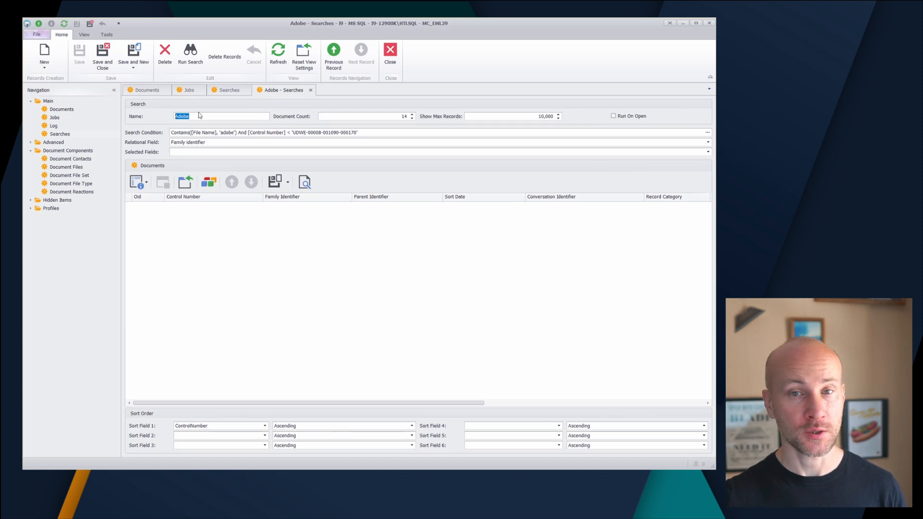
left_click(227, 91)
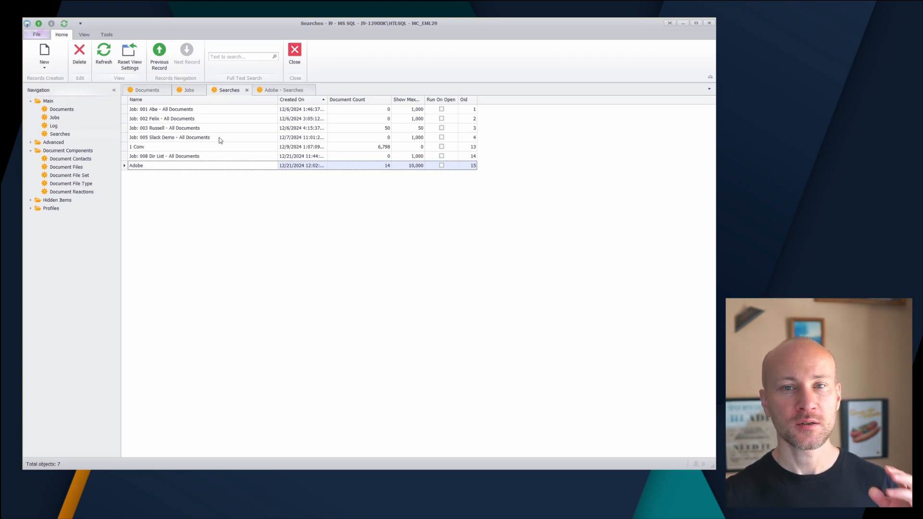
double_click(208, 120)
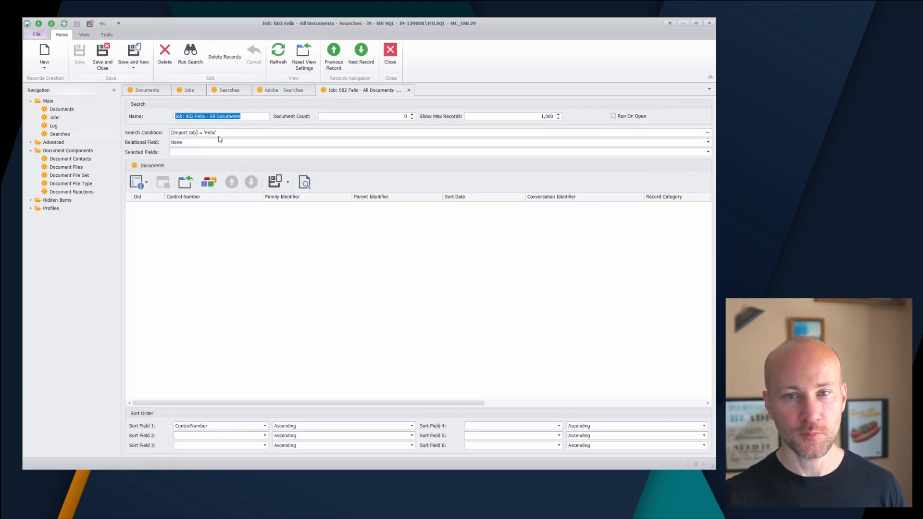
Open the value filter of the Import Job column in the Documents list.
left_click(144, 90)
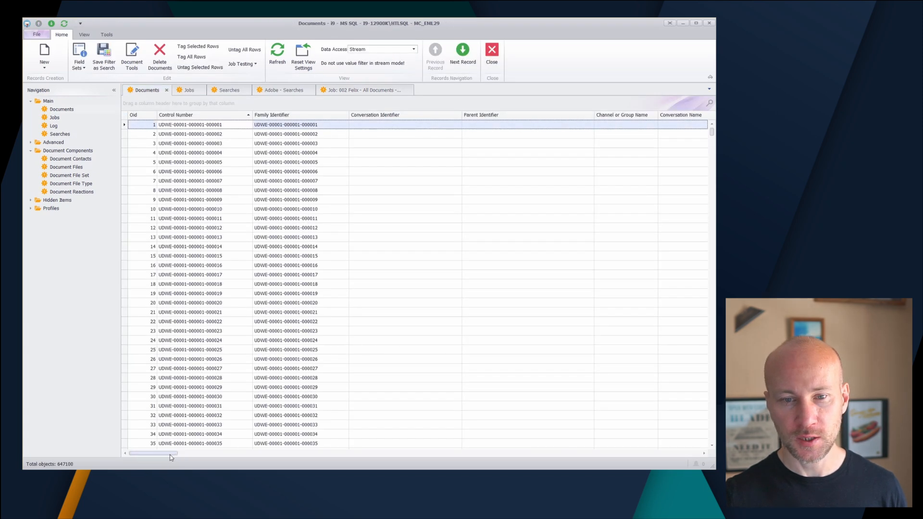
left_click_drag(171, 456, 194, 457)
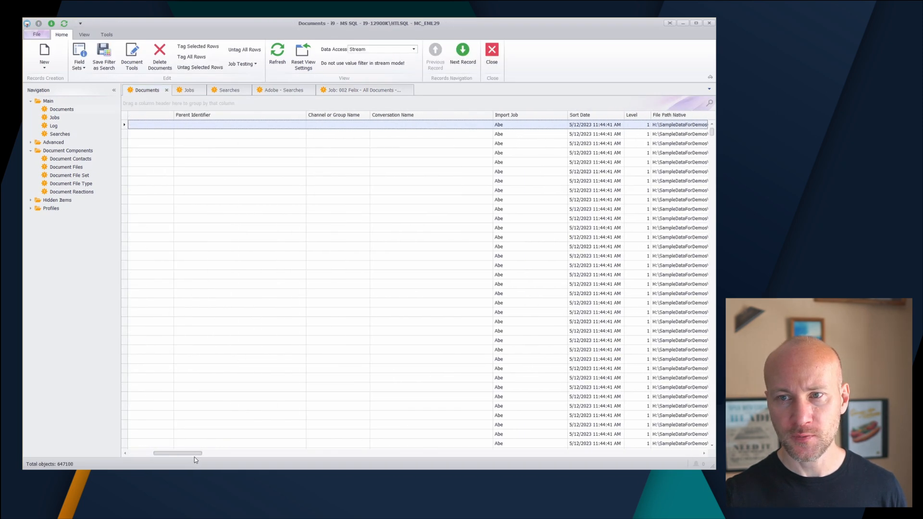
left_click(560, 114)
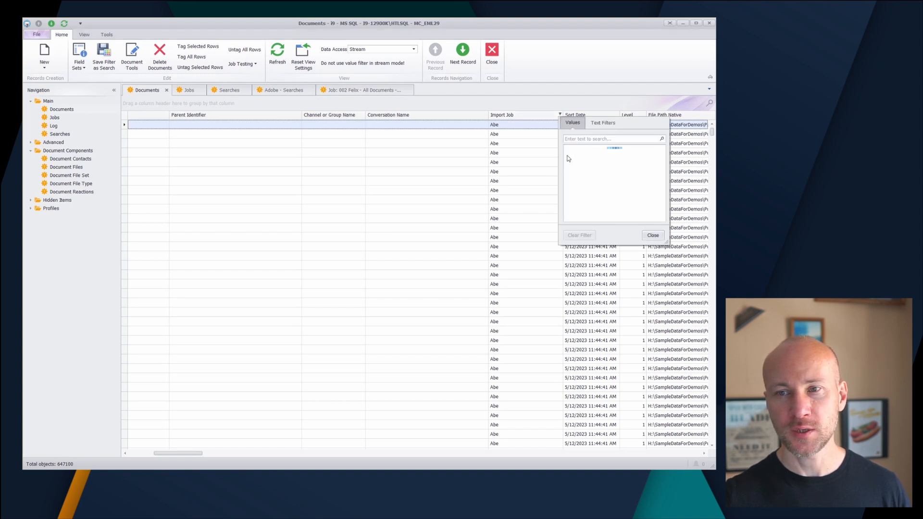